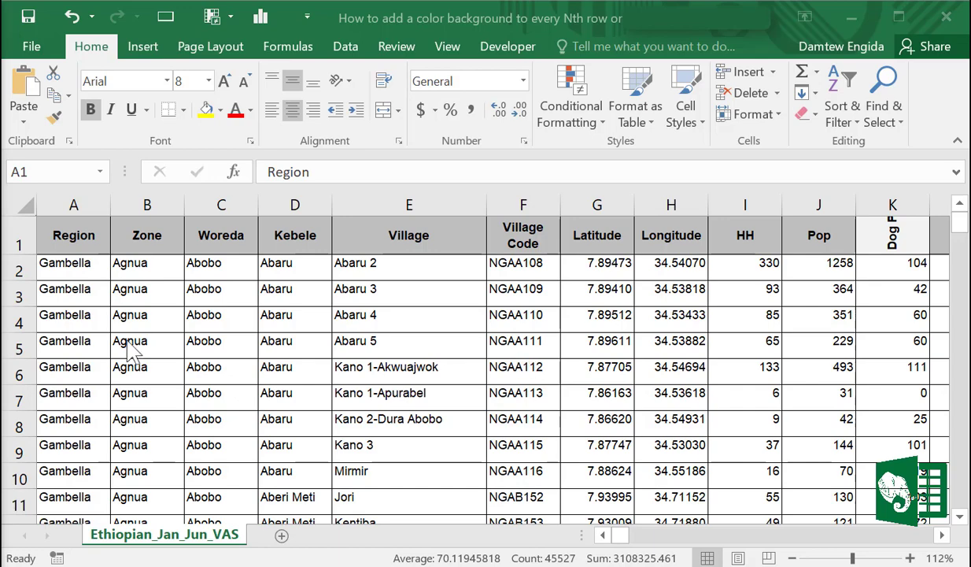
left_click(961, 224)
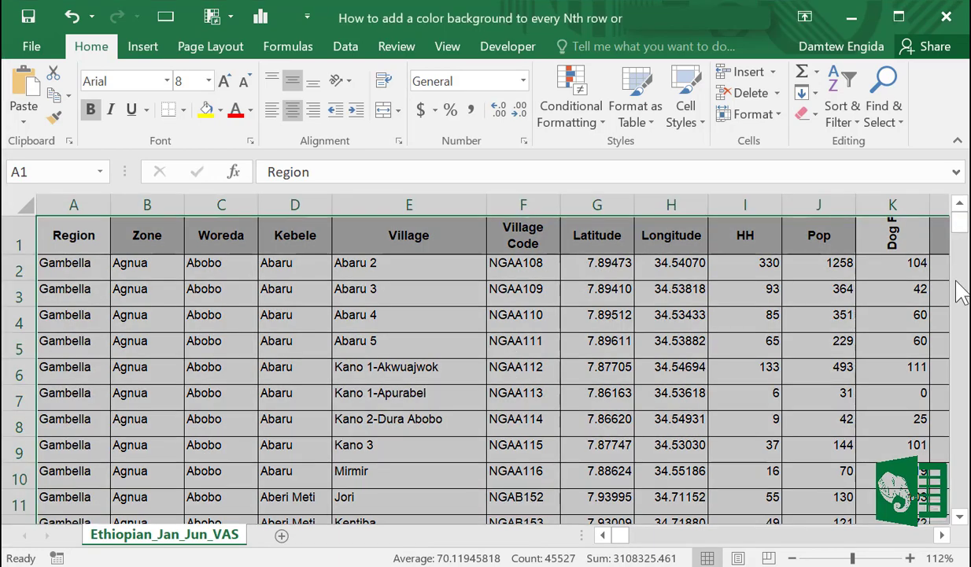
left_click_drag(960, 228, 966, 172)
left_click(150, 311)
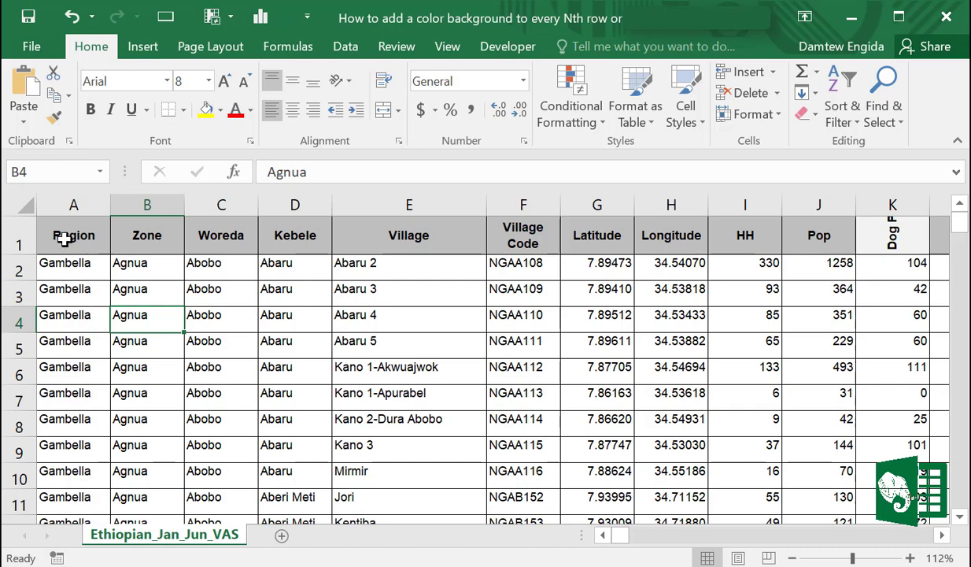
left_click(18, 347)
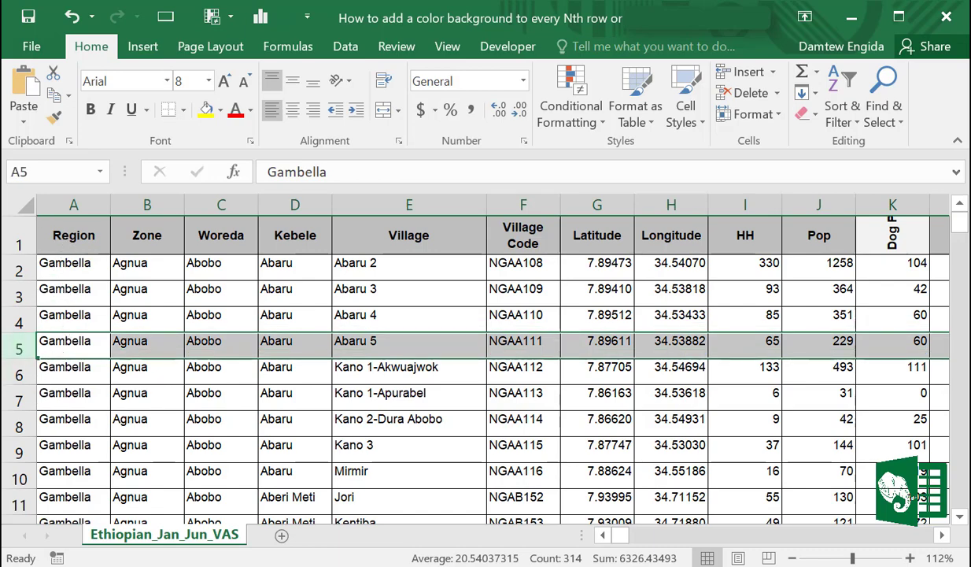
left_click(1, 177)
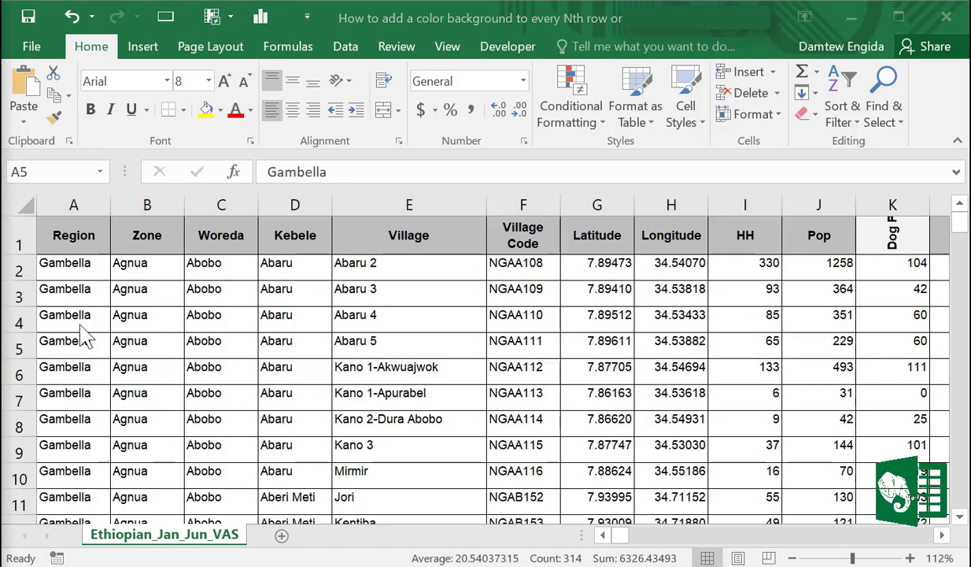
Step: Select the whole data set, from the Region header in A1 through the last used cell
left_click(74, 232)
left_click(74, 231)
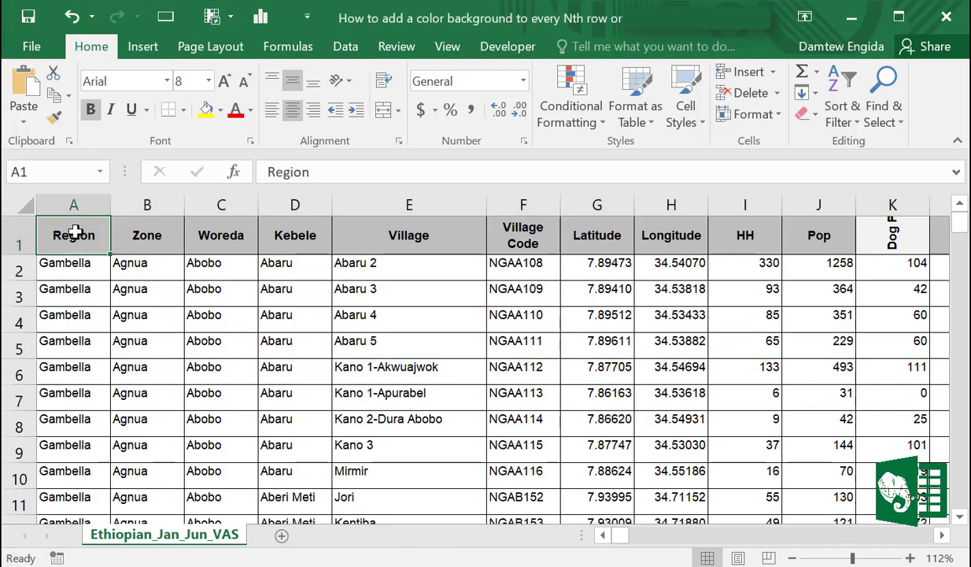
key("ctrl+shift+End")
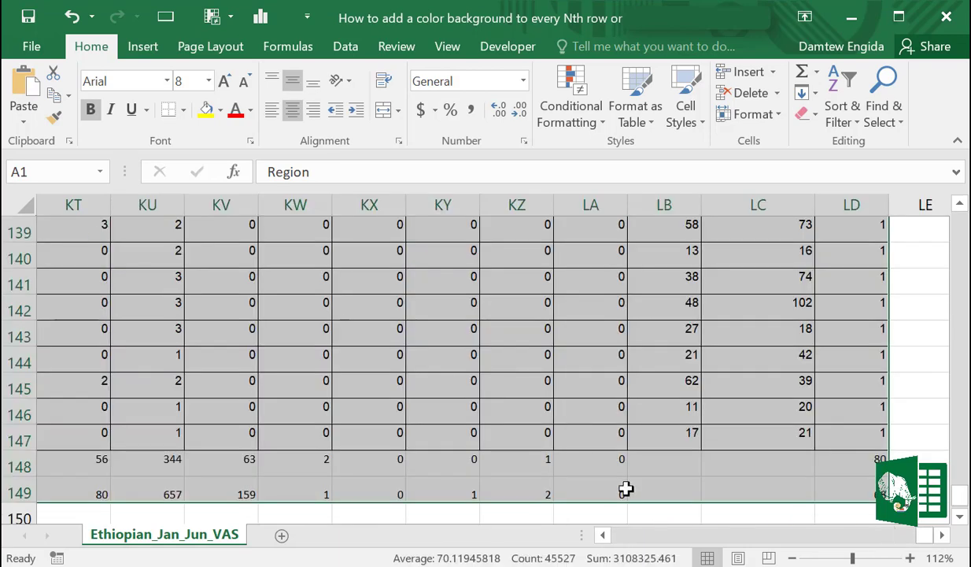
left_click_drag(959, 495, 960, 178)
left_click_drag(926, 534, 545, 535)
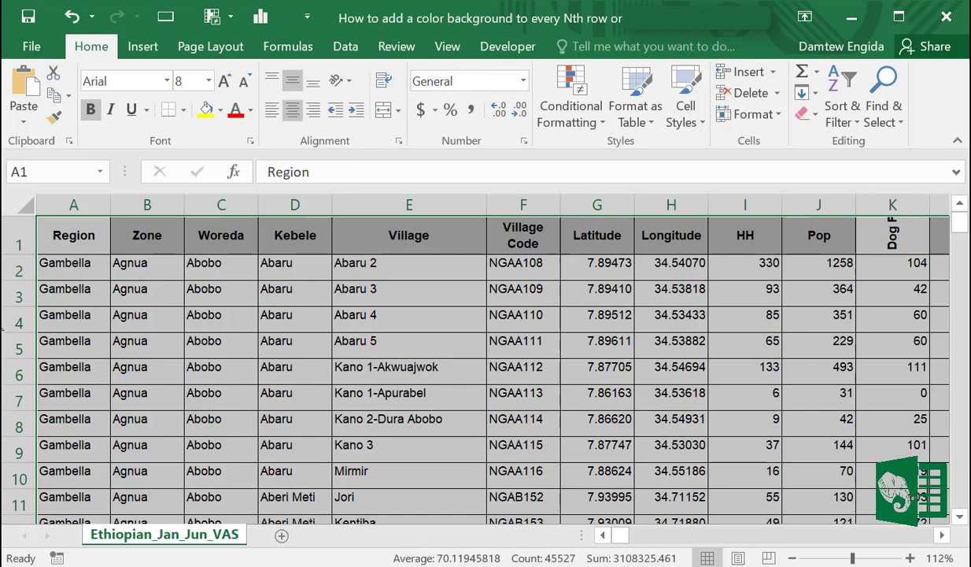
left_click(0, 340)
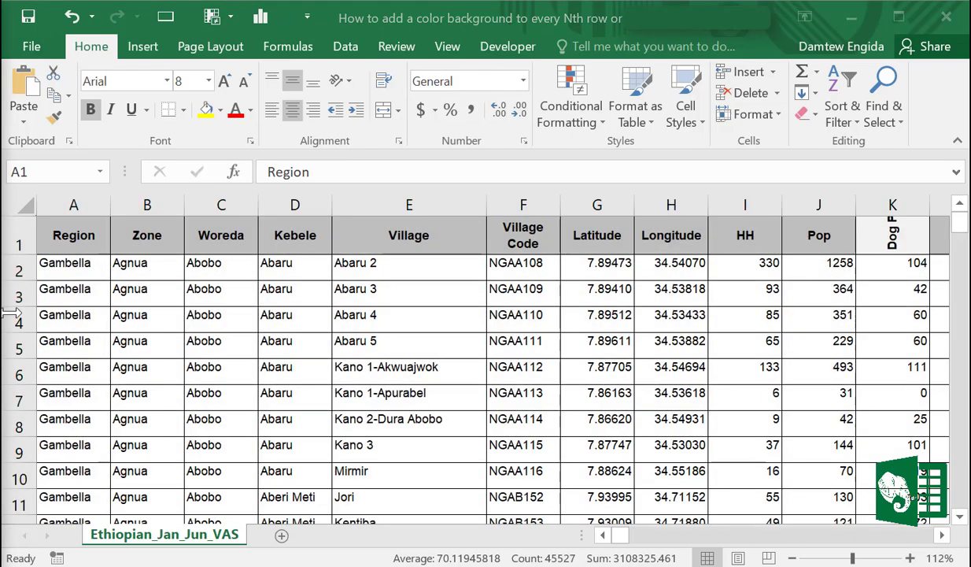
Step: Start a conditional formatting rule that determines which cells to format with the formula =MOD(row(),4)=0
left_click(602, 123)
left_click(607, 131)
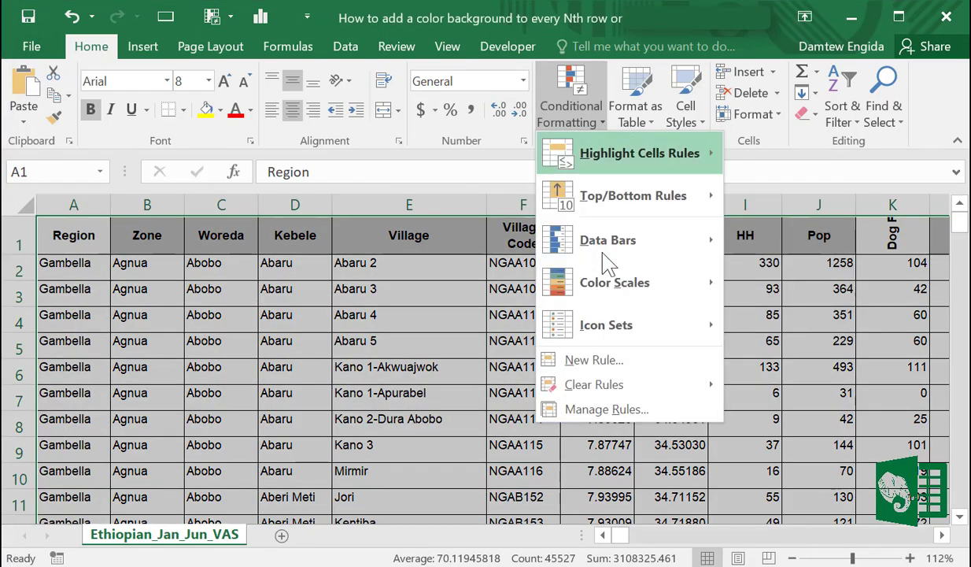
left_click(590, 370)
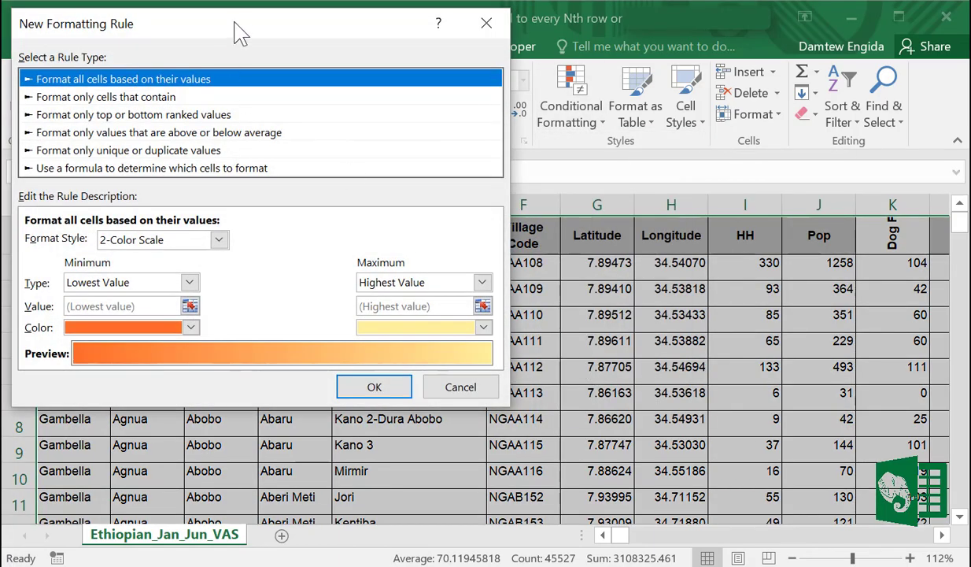
left_click_drag(249, 34, 487, 80)
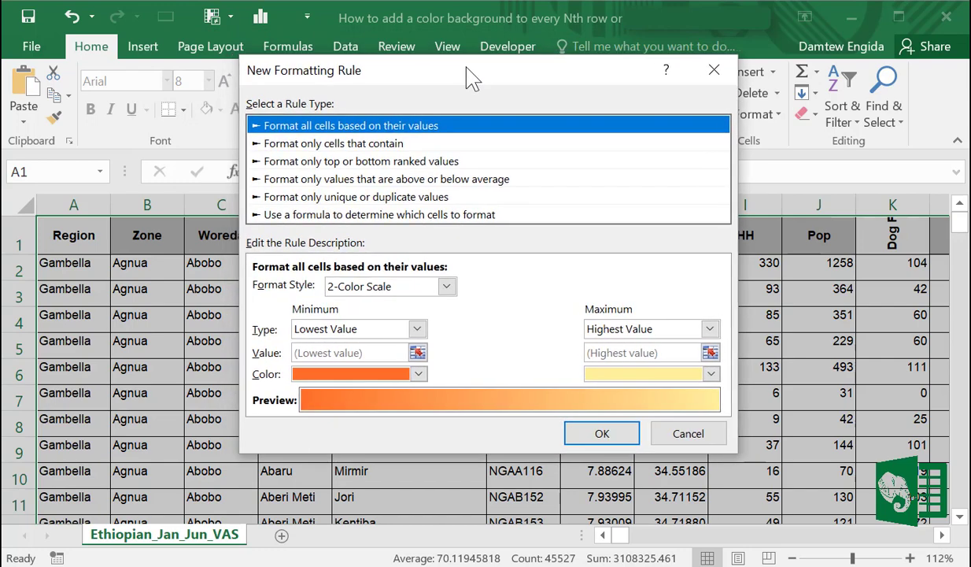
left_click(267, 214)
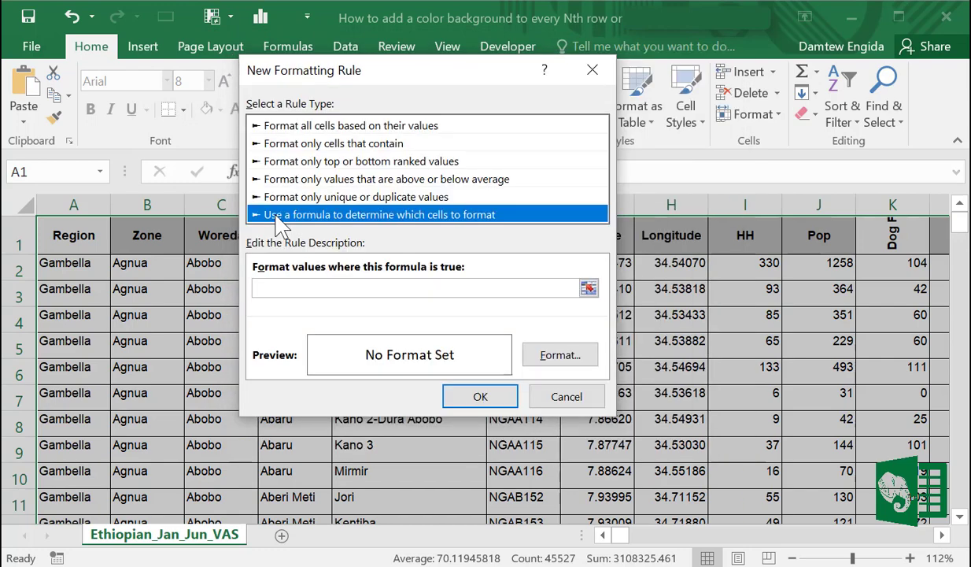
left_click(275, 288)
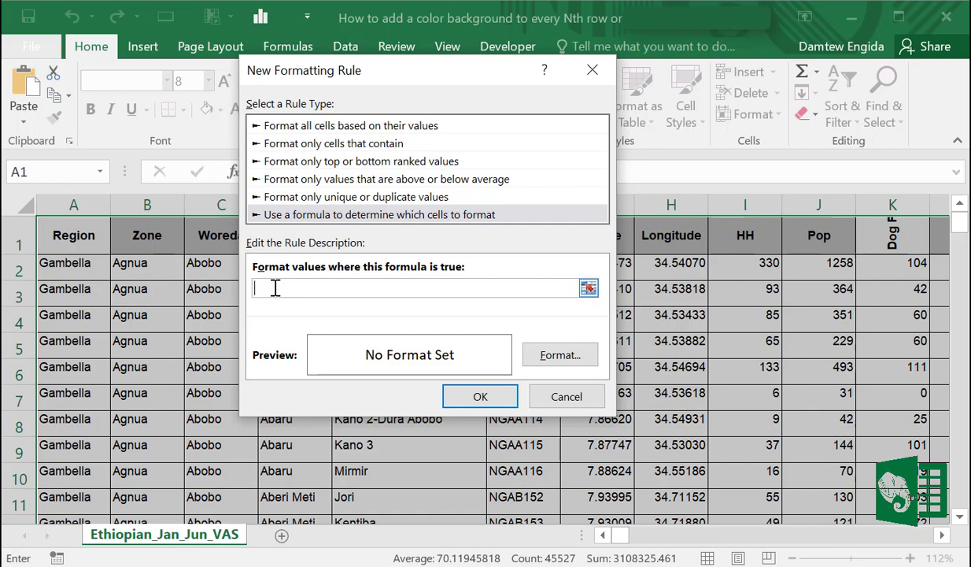
type("=MOD(row(),4)=0")
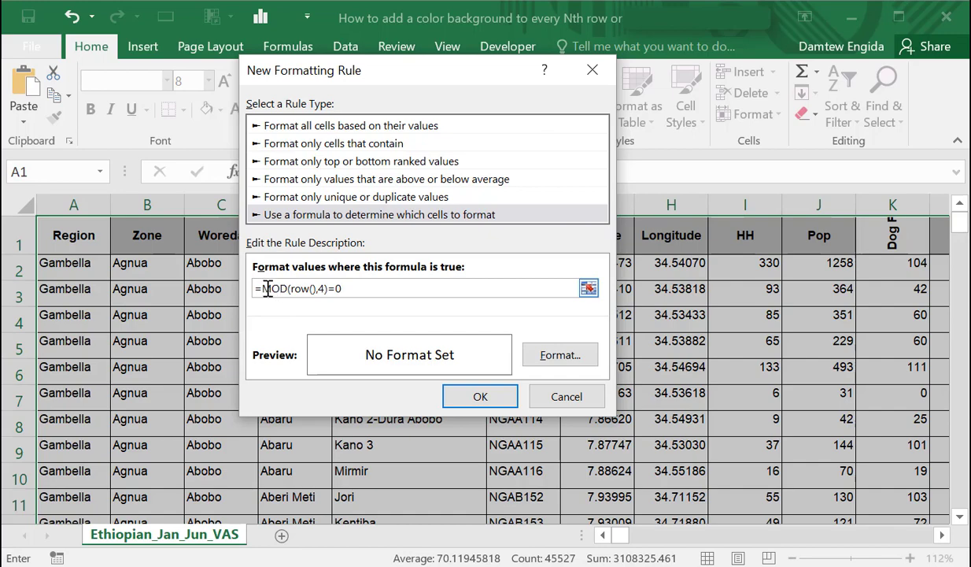
left_click_drag(262, 290, 281, 289)
left_click(1, 311)
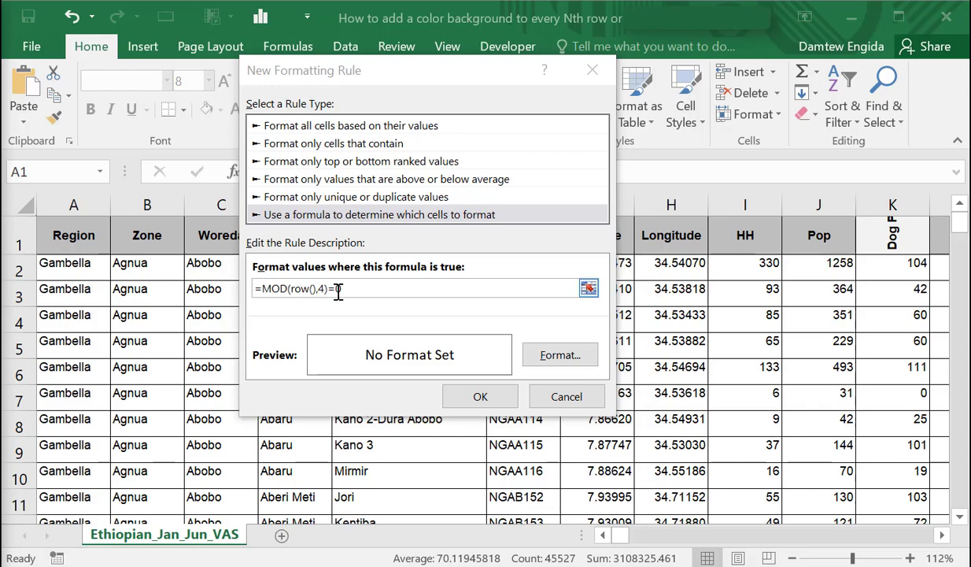
Step: Give the formula rule a solid yellow background fill and apply it to the selected data
left_click(559, 358)
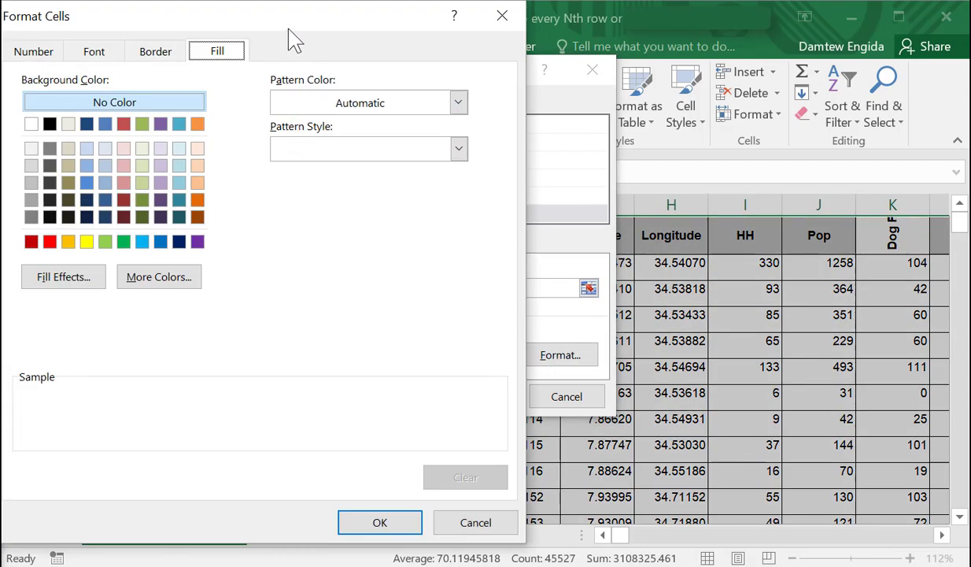
left_click_drag(288, 37, 454, 38)
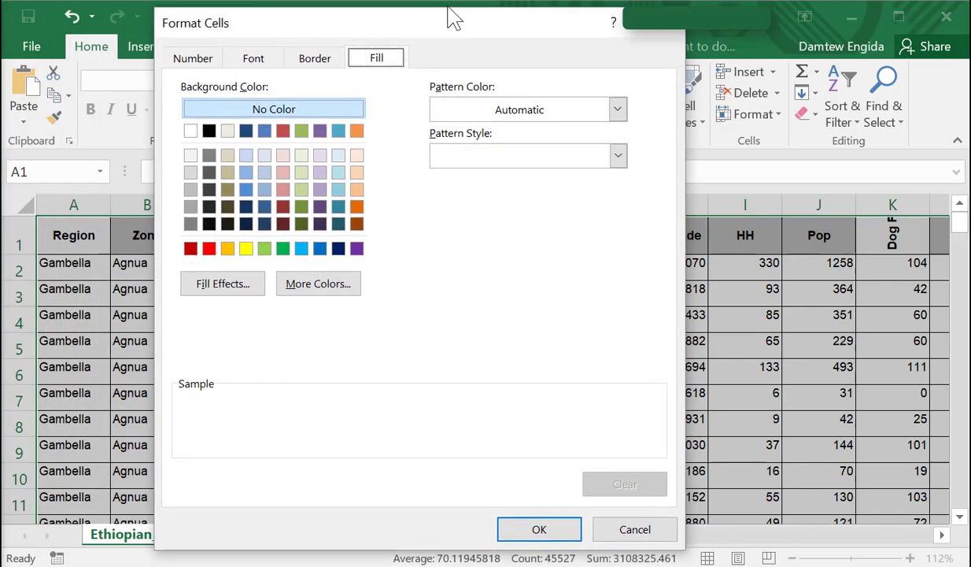
left_click(311, 60)
left_click(256, 61)
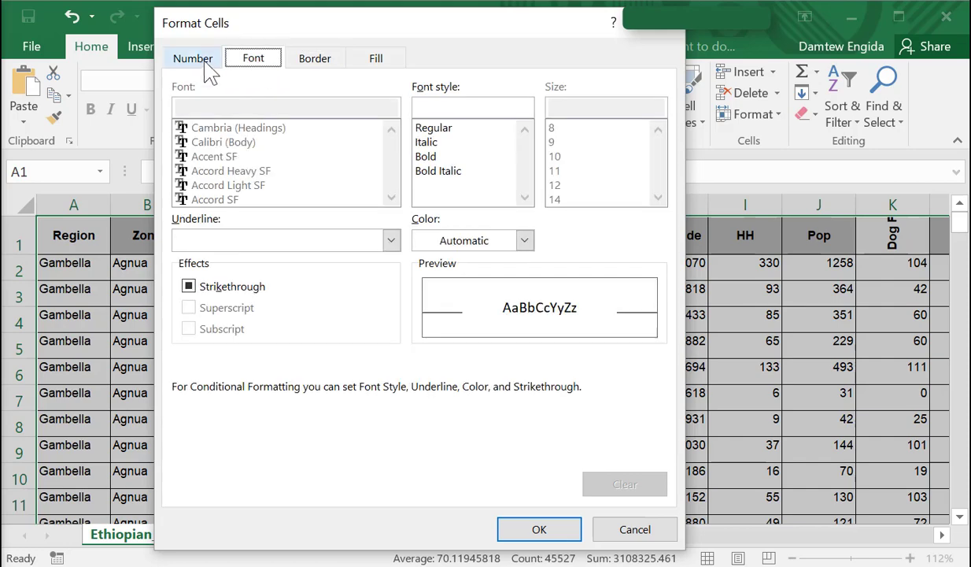
left_click(203, 63)
left_click(377, 63)
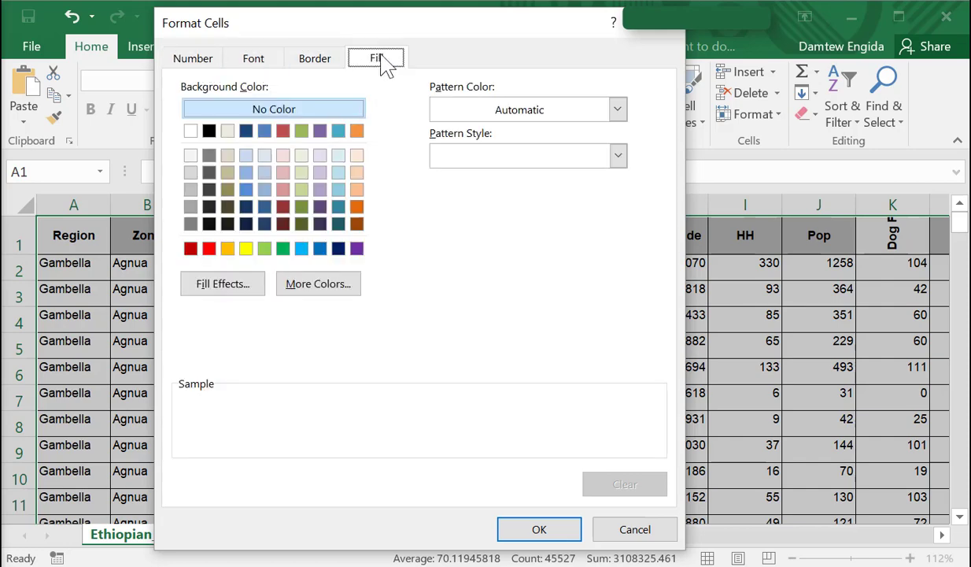
left_click(246, 249)
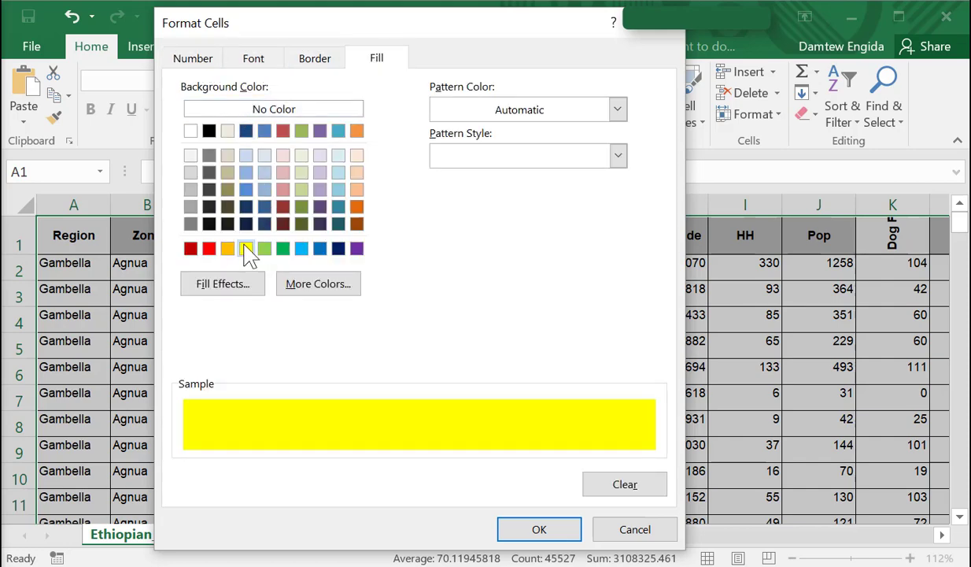
left_click(536, 529)
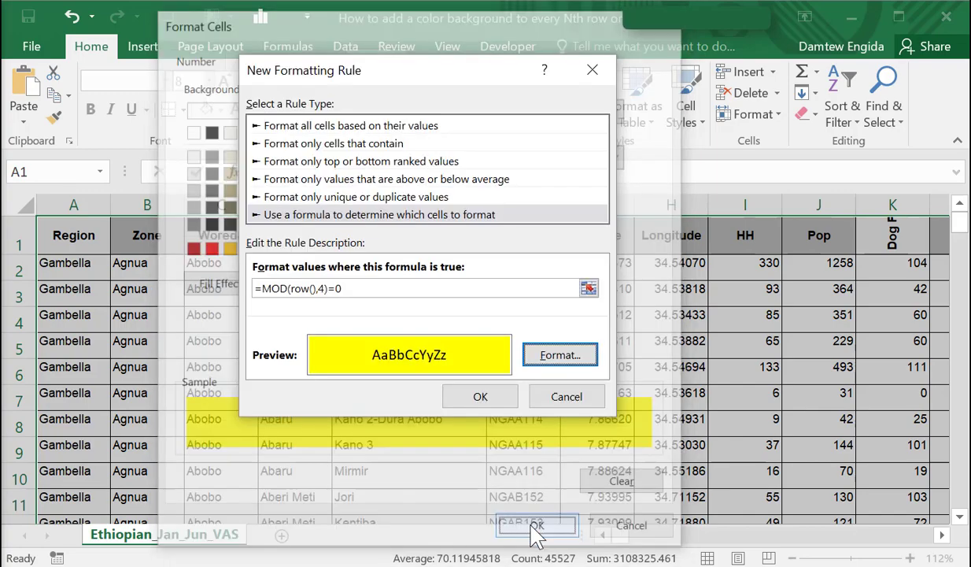
left_click(482, 397)
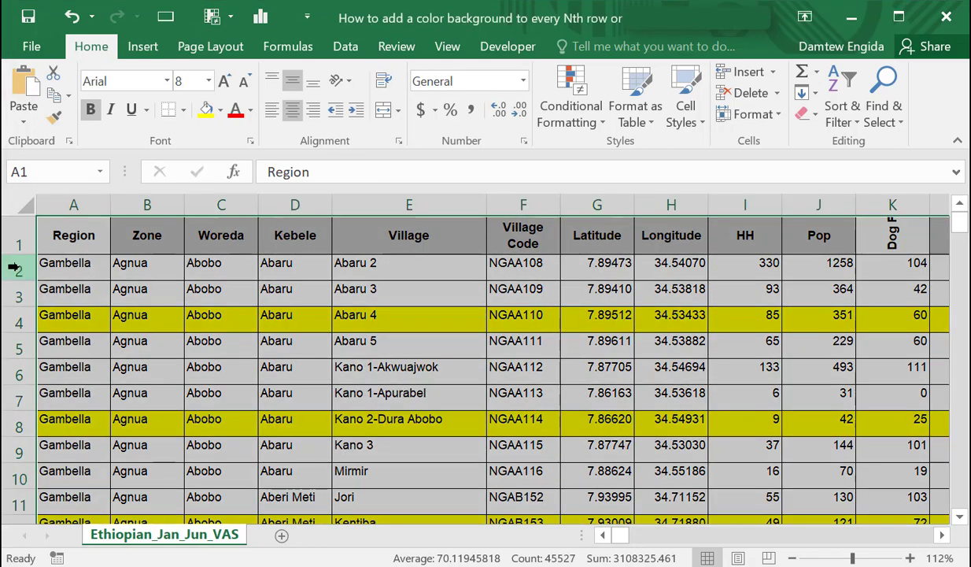
Step: Delete the entire row 2, which holds the Abaru 2 village record
left_click(19, 266)
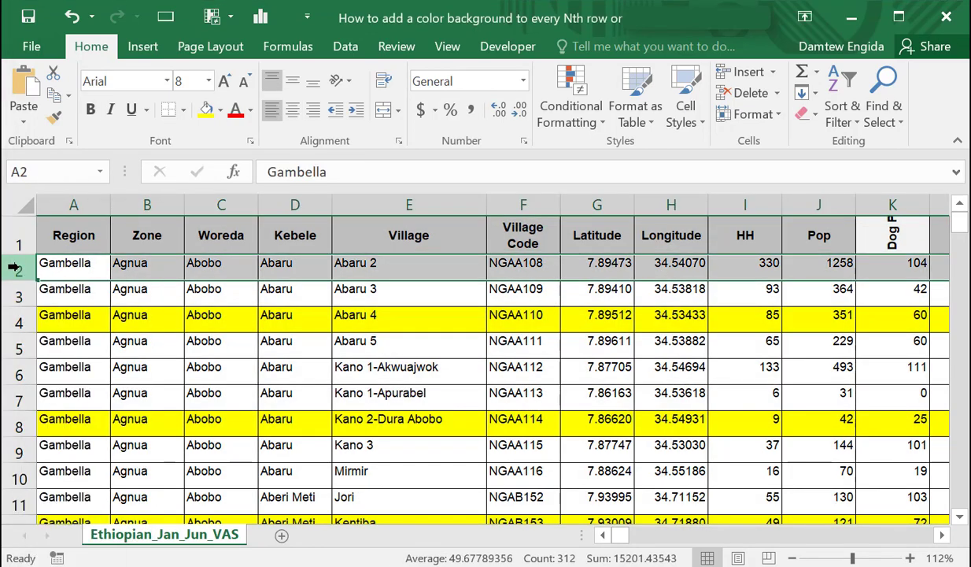
right_click(14, 267)
left_click(87, 430)
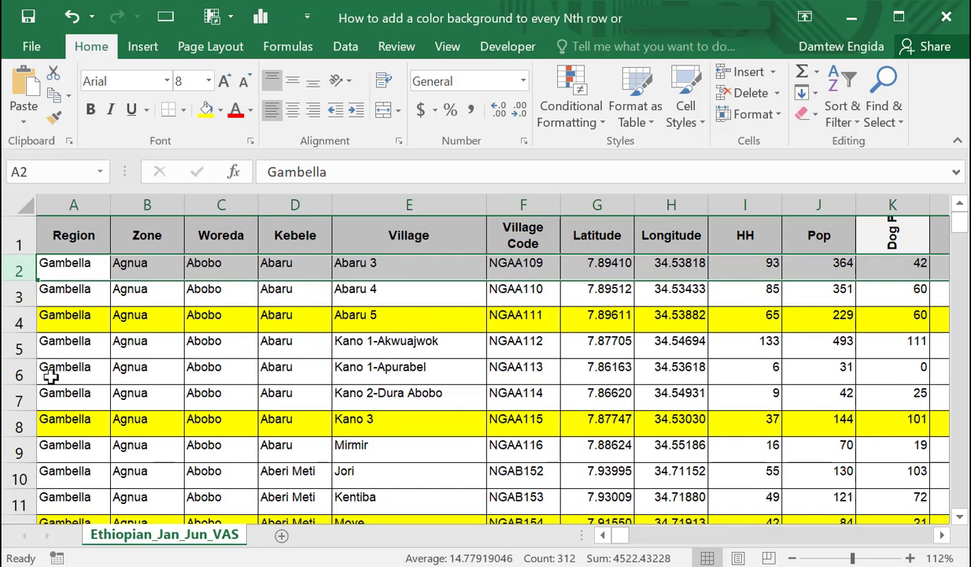
left_click(1, 510)
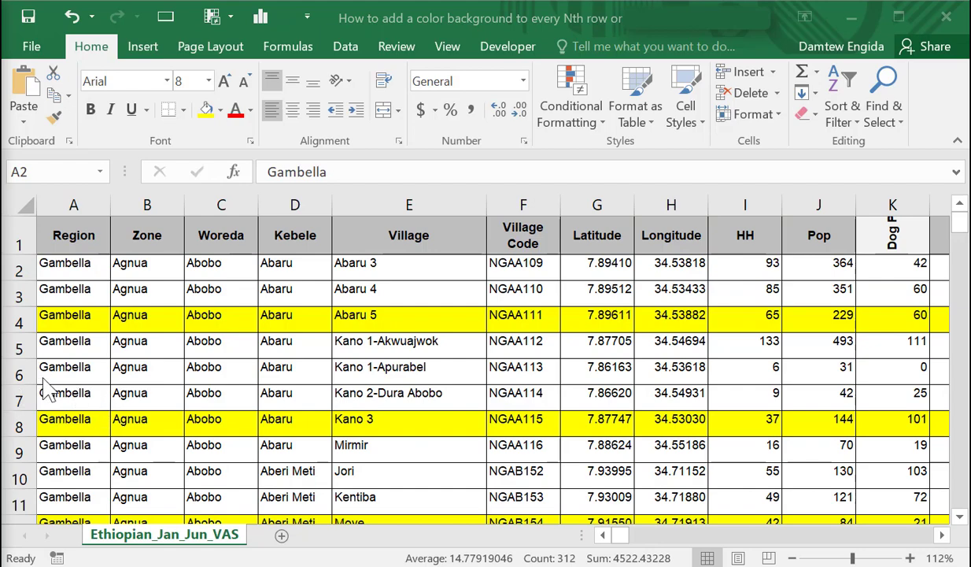
Step: Edit the existing every-fourth-row formatting rule to use a light orange background fill and apply the change
left_click(580, 118)
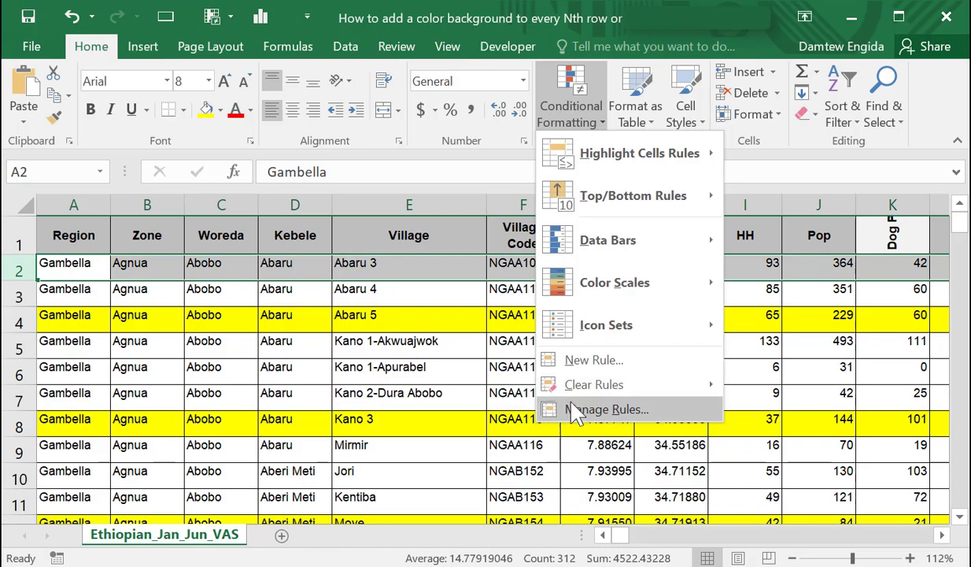
left_click(569, 408)
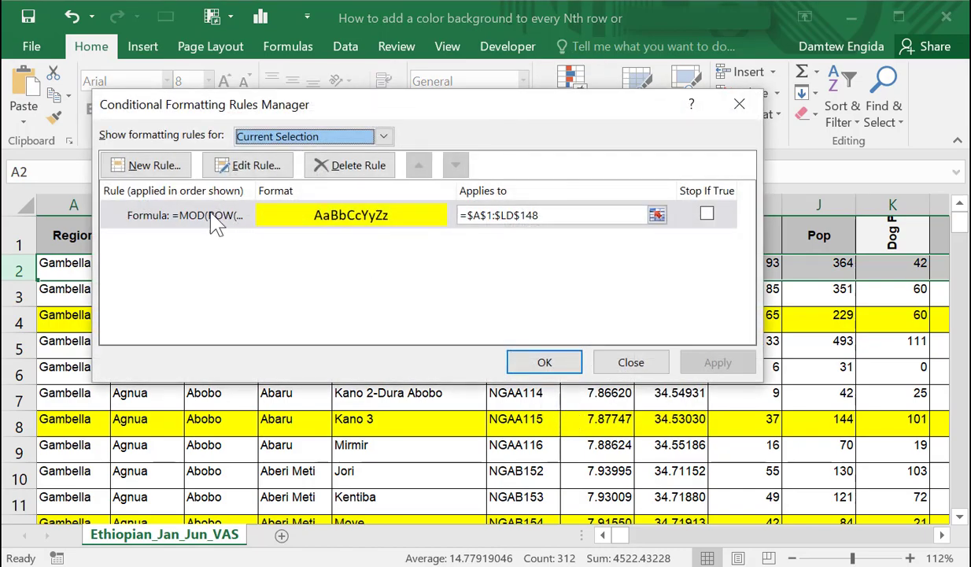
left_click(210, 218)
left_click(244, 166)
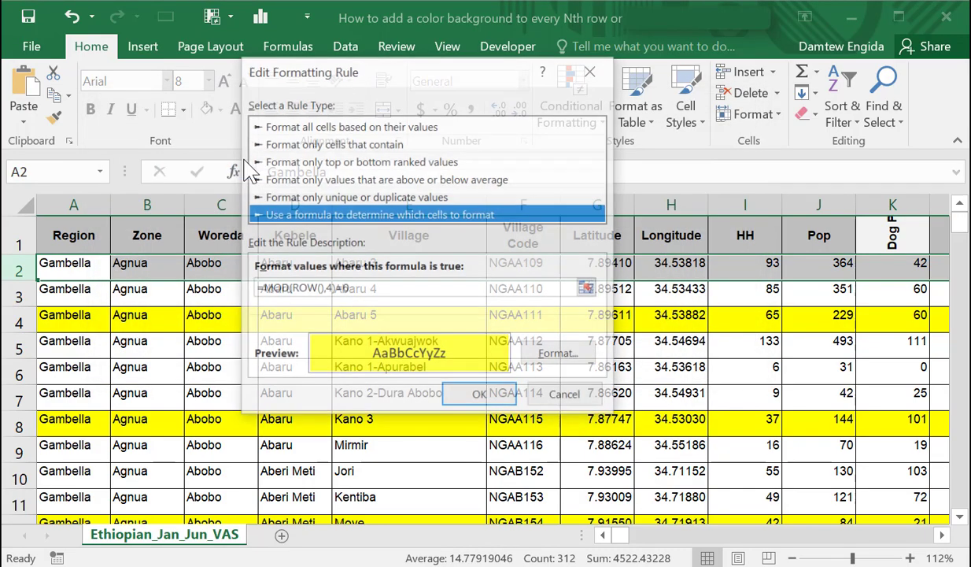
left_click(561, 358)
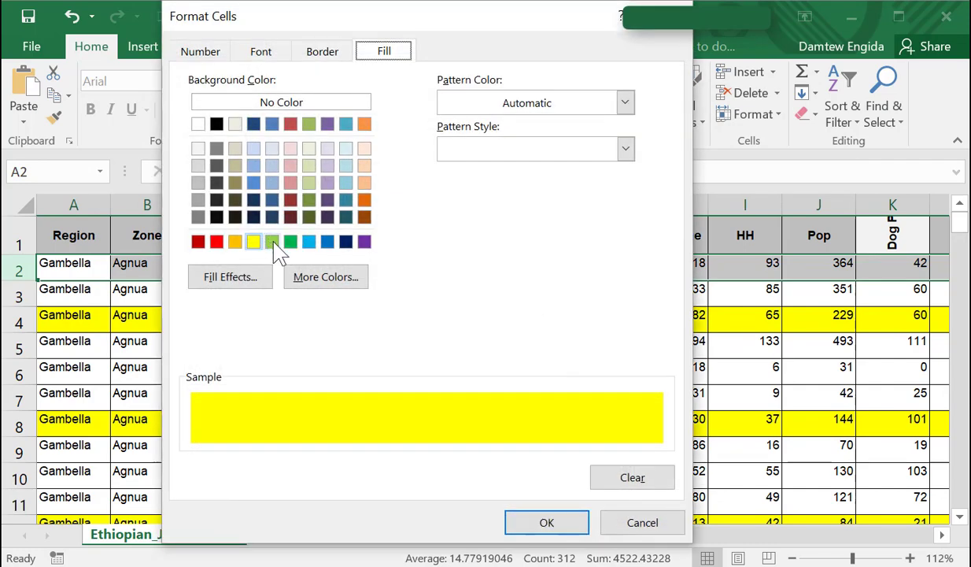
left_click(365, 183)
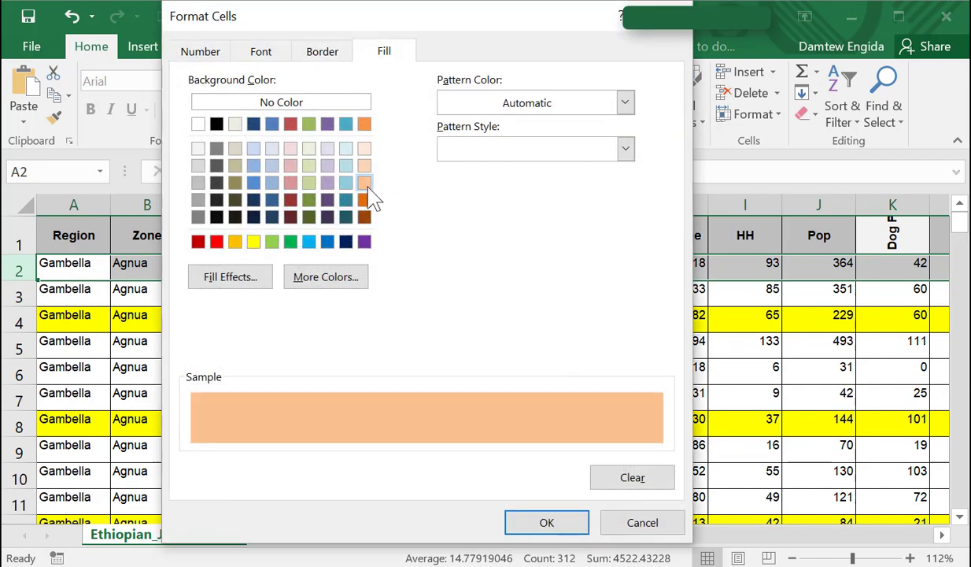
left_click(554, 525)
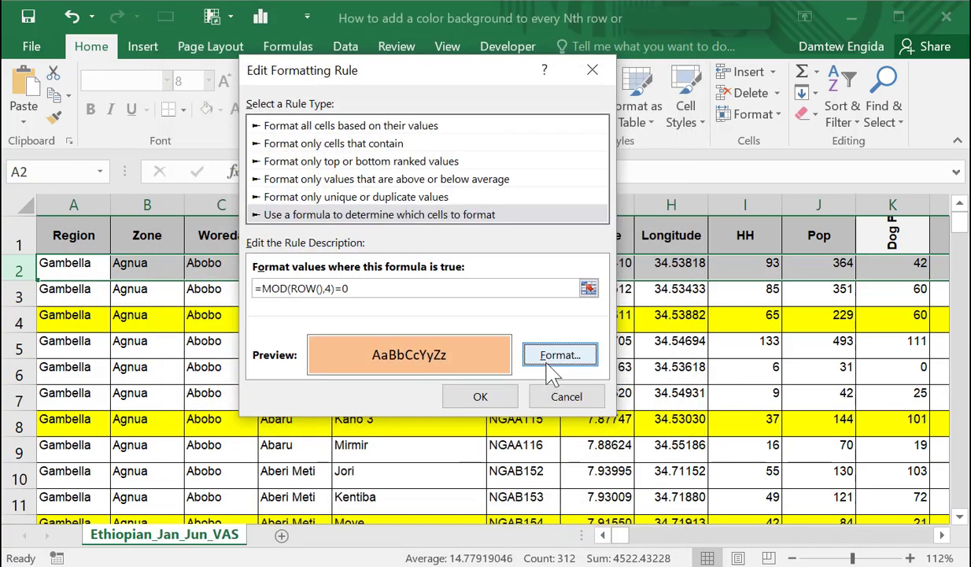
left_click(479, 396)
left_click(545, 364)
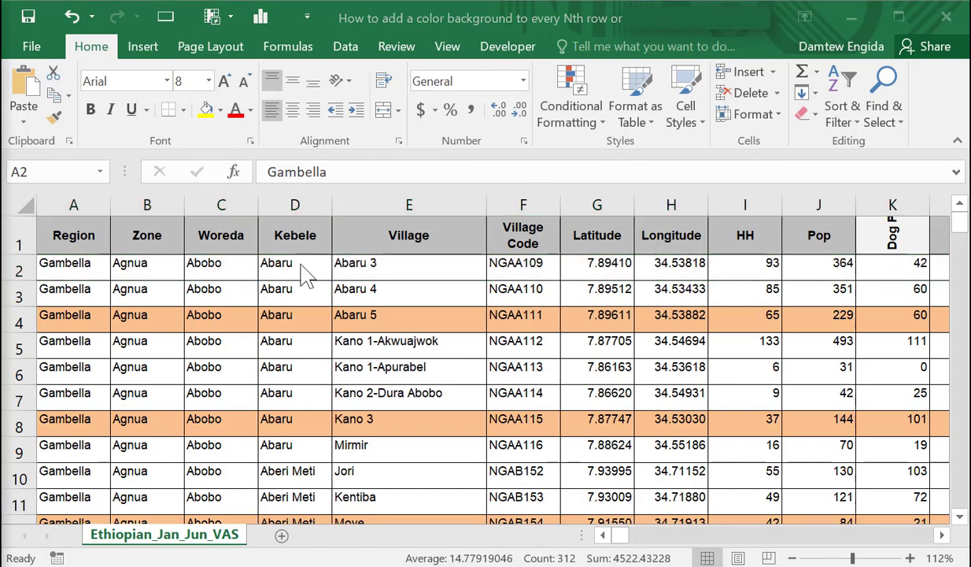
Step: Start a new conditional formatting rule that determines which cells to format with the formula =MOD(column(),3)=0
left_click(602, 123)
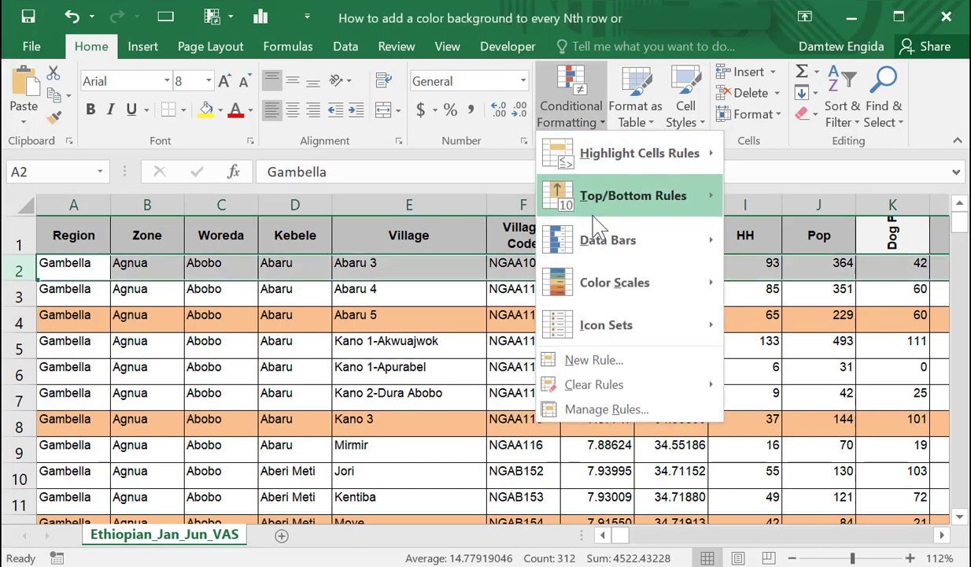
mouse_move(593, 219)
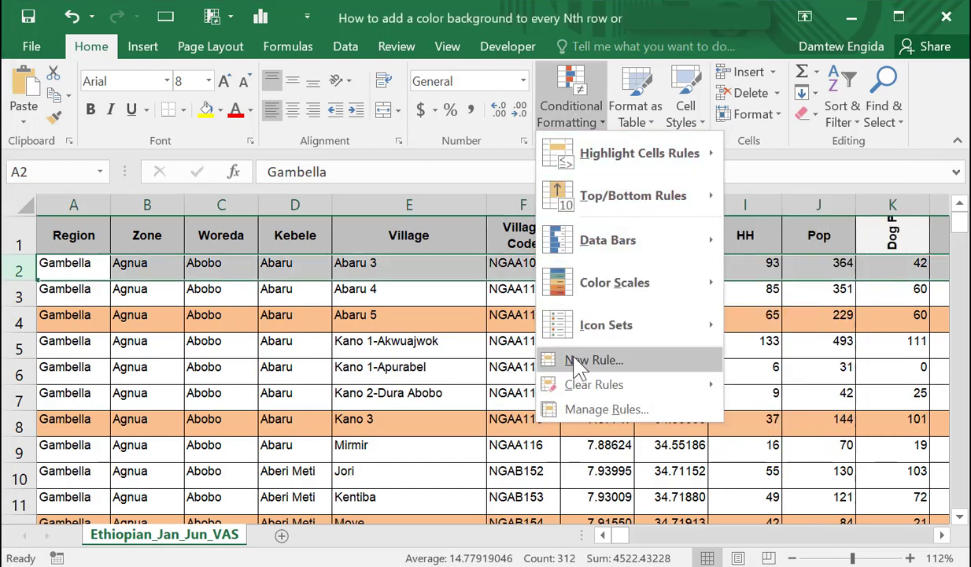
left_click(577, 367)
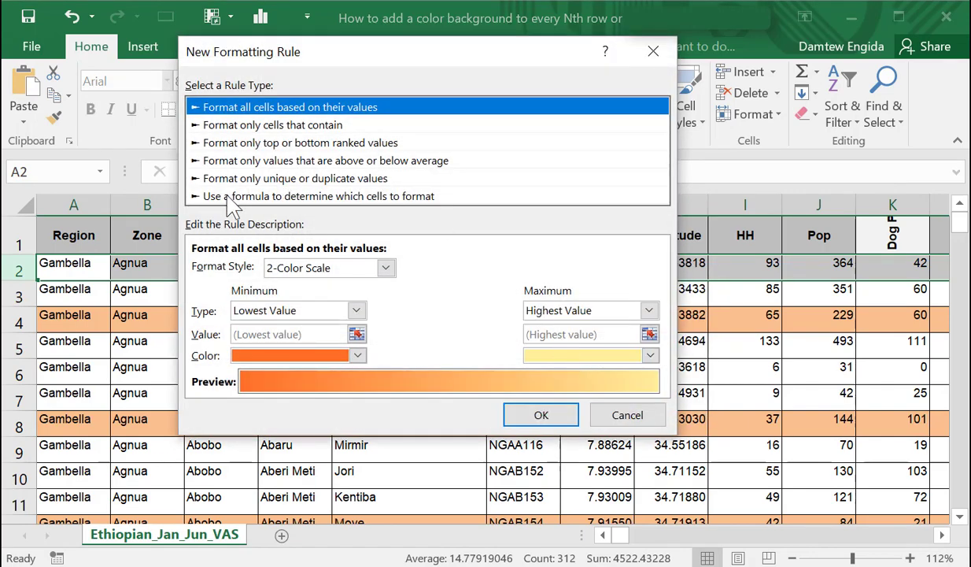
left_click(234, 197)
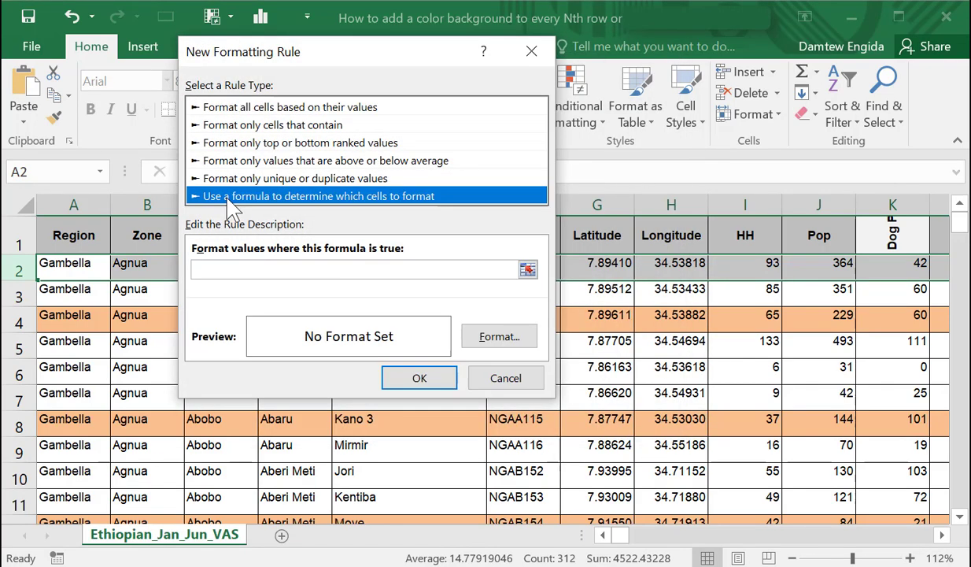
left_click(218, 269)
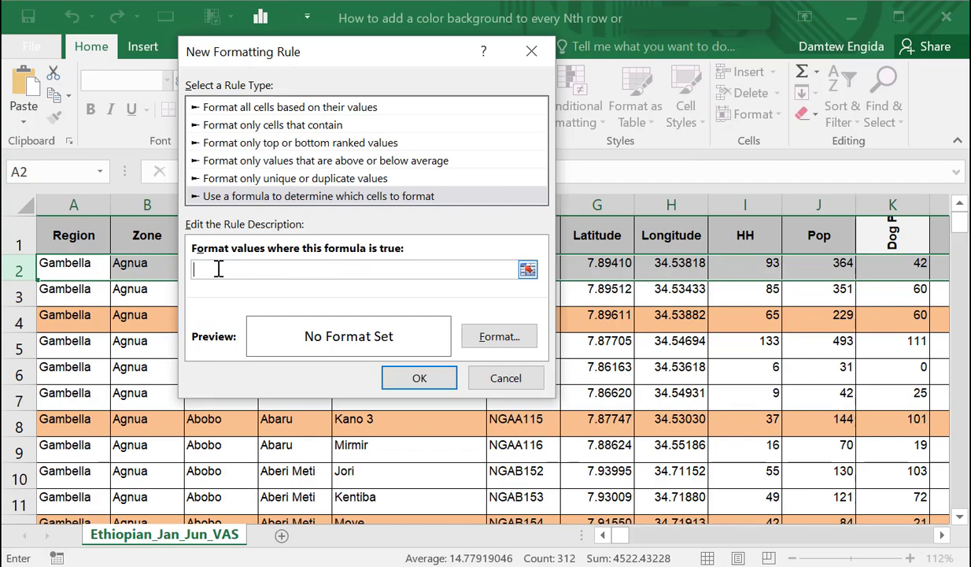
type("=")
type("3)=0")
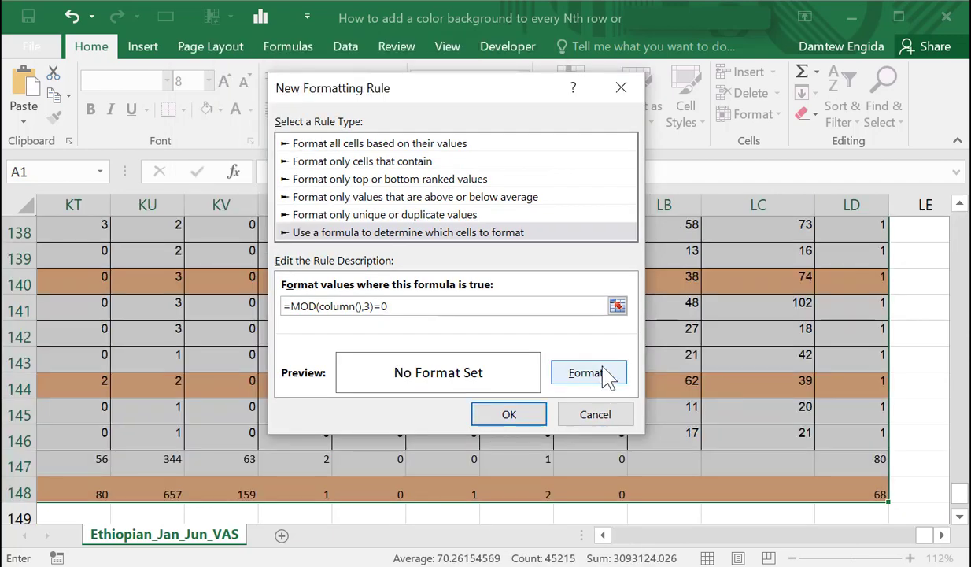
Step: Give the every-third-column rule a solid light green background fill and apply it to the selected data
left_click(608, 375)
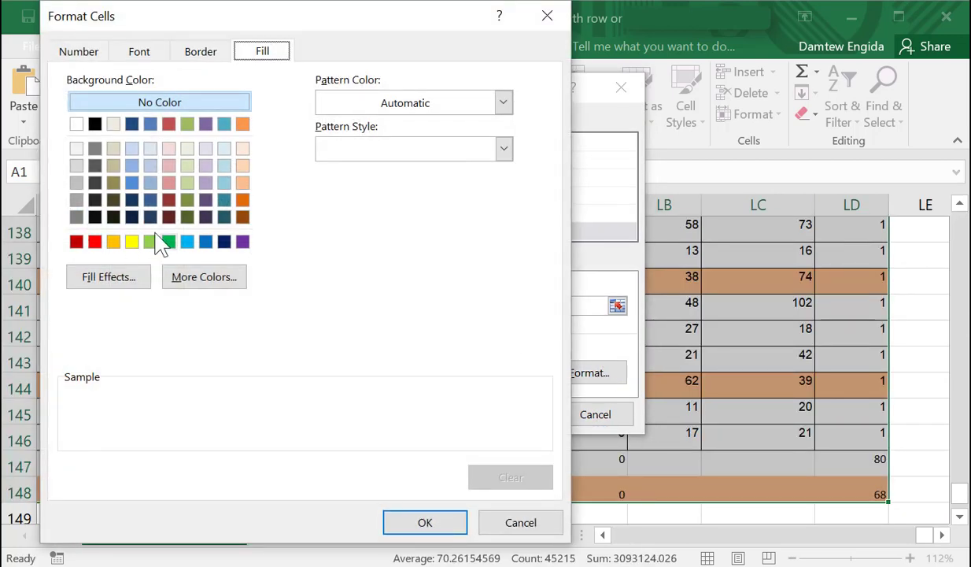
left_click(150, 242)
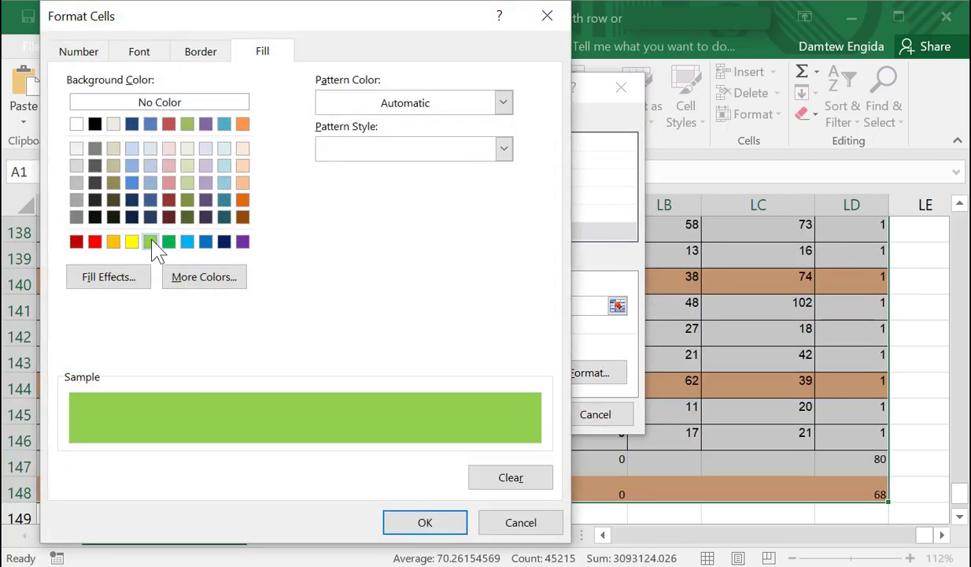
left_click(422, 523)
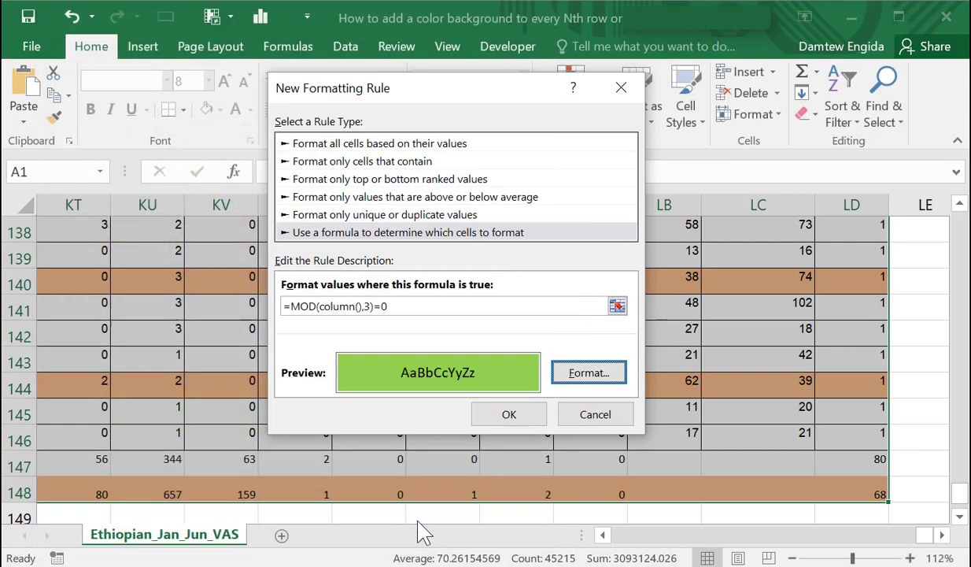
left_click(526, 421)
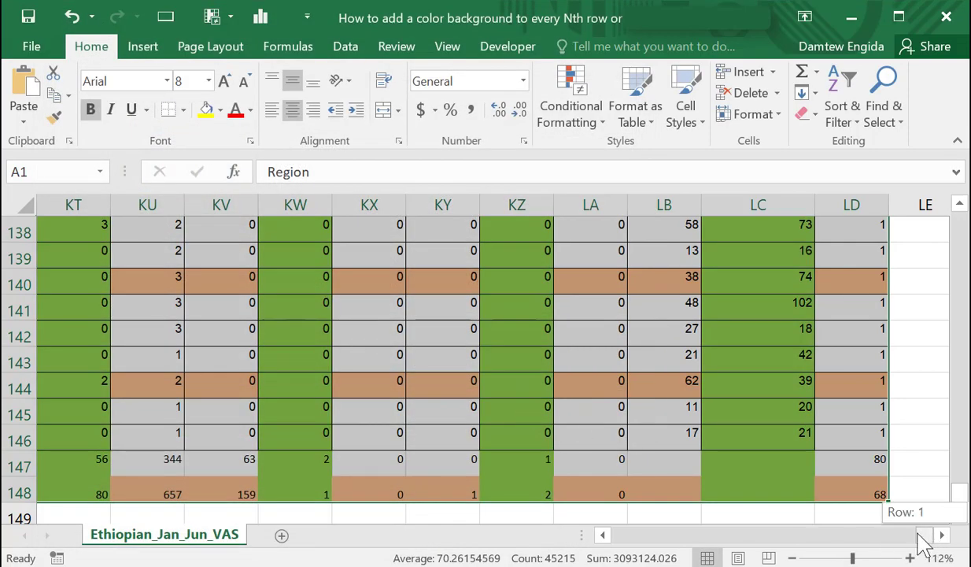
left_click_drag(922, 543, 621, 538)
left_click_drag(959, 494, 966, 206)
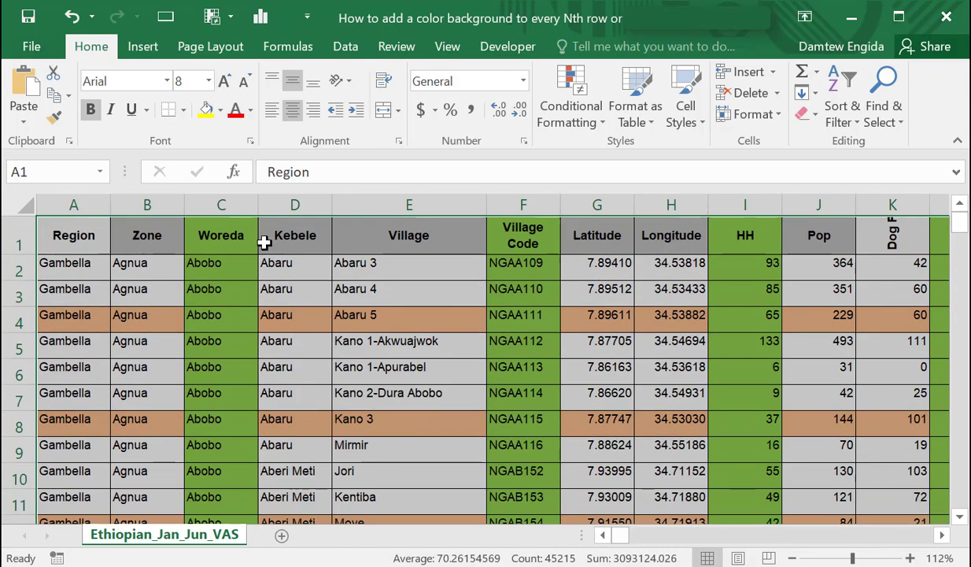